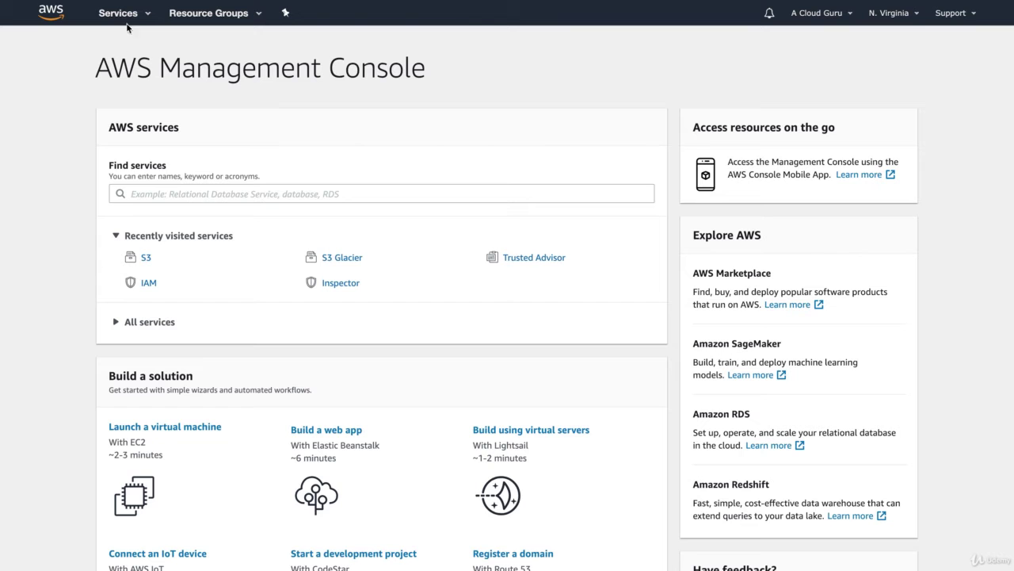
# Open the acloudguru-2019 bucket in S3 to view the files it holds.
pyautogui.click(125, 16)
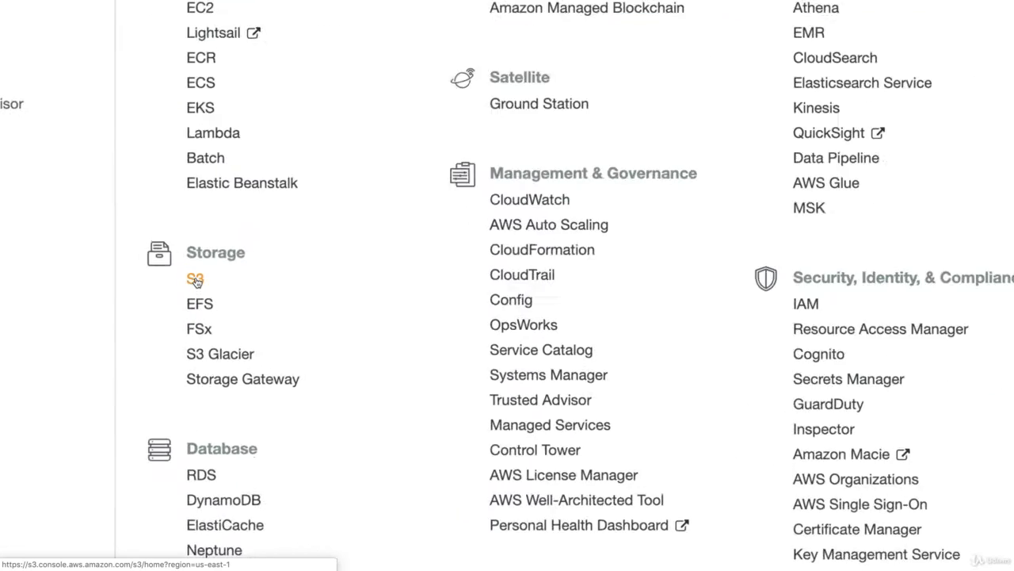
pyautogui.click(195, 278)
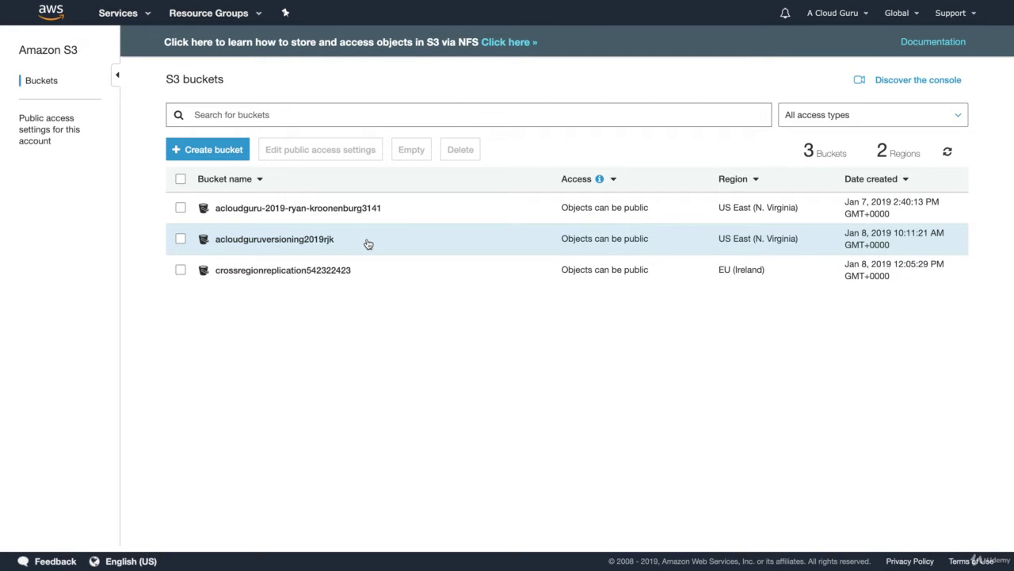
pyautogui.click(302, 208)
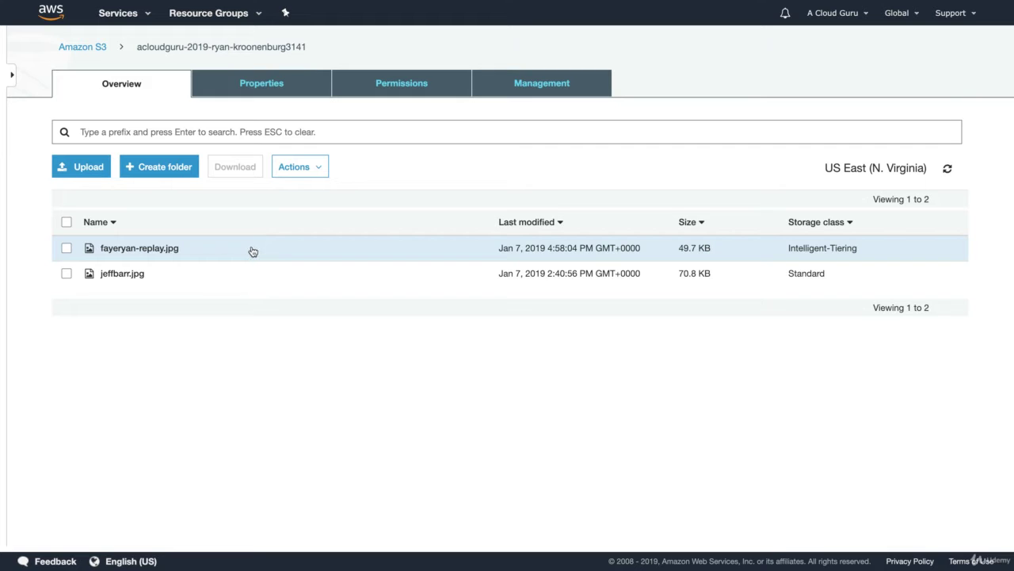
# Go to the CloudFront service and start a new distribution with the Web delivery method.
pyautogui.click(133, 14)
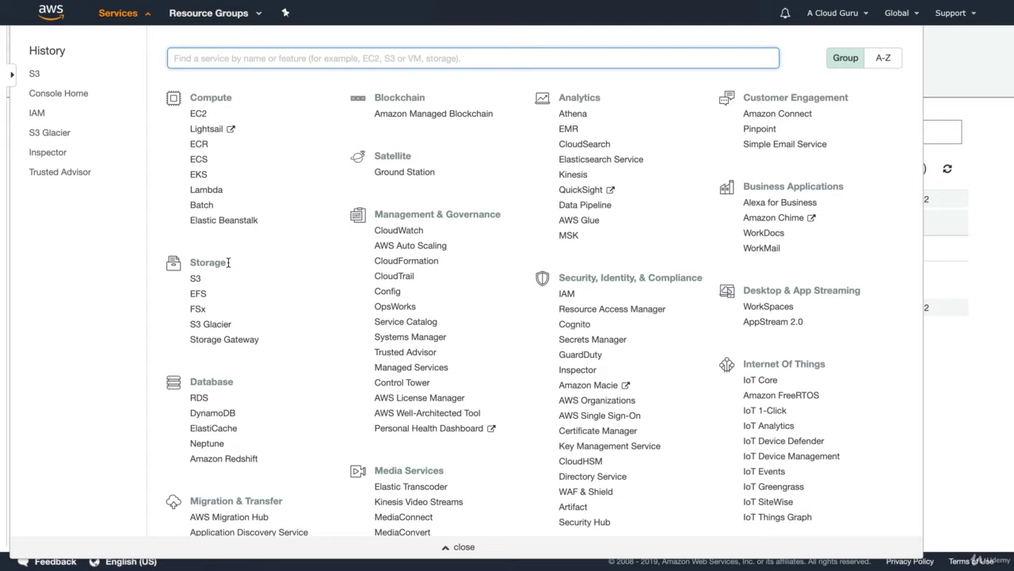
pyautogui.scroll(-5, 243, 266)
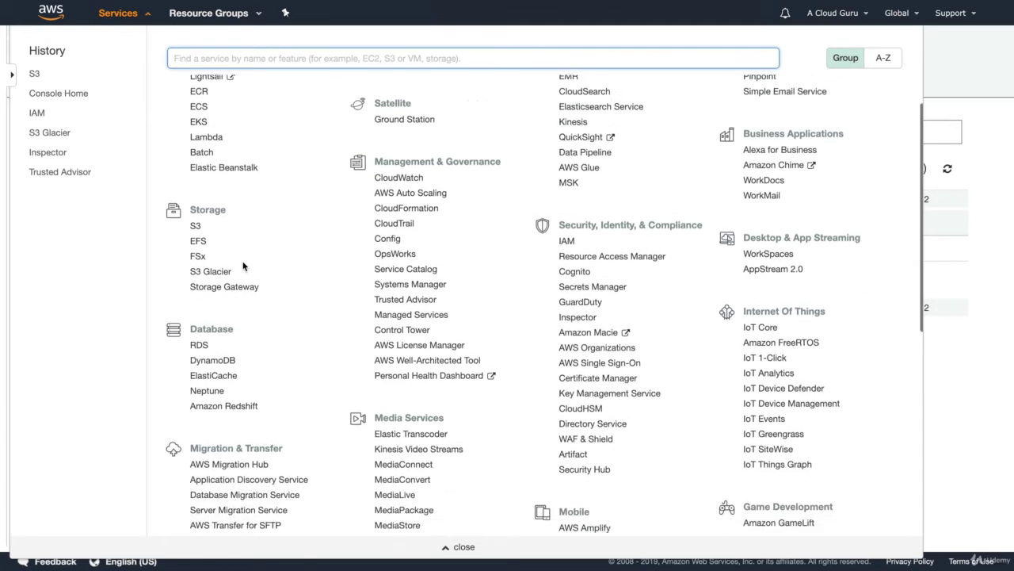
pyautogui.scroll(-3, 243, 265)
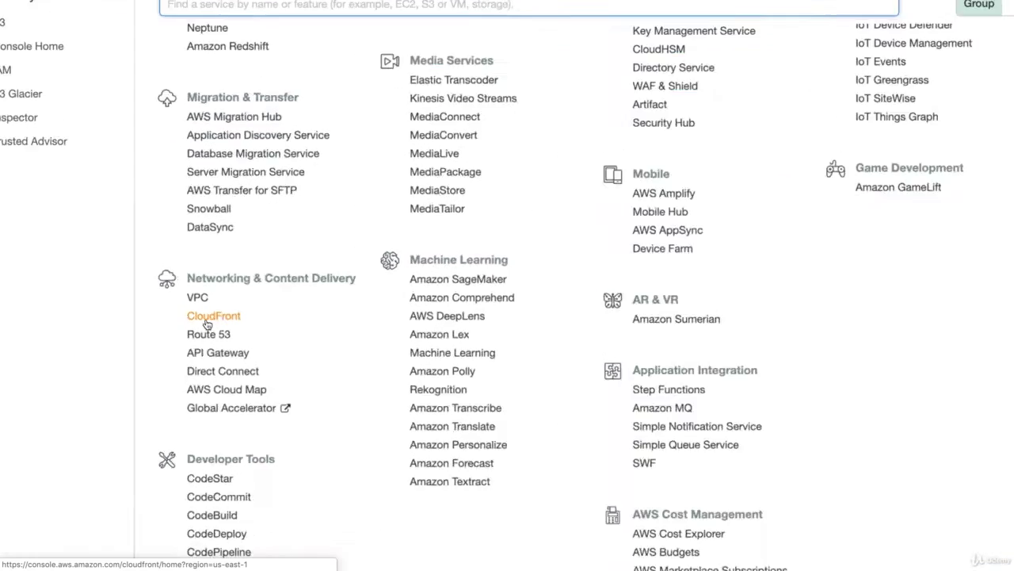
pyautogui.click(204, 324)
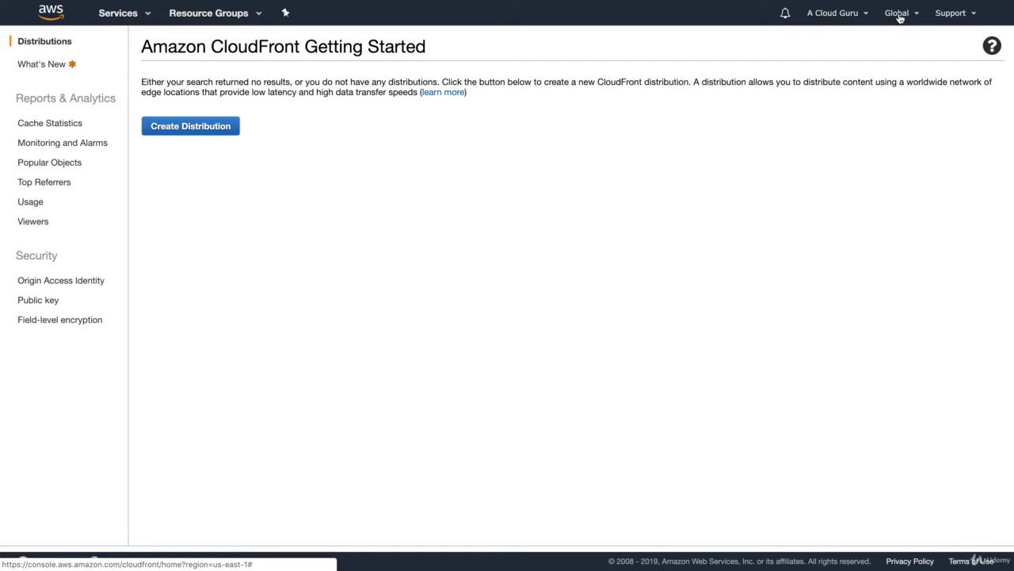
pyautogui.click(184, 131)
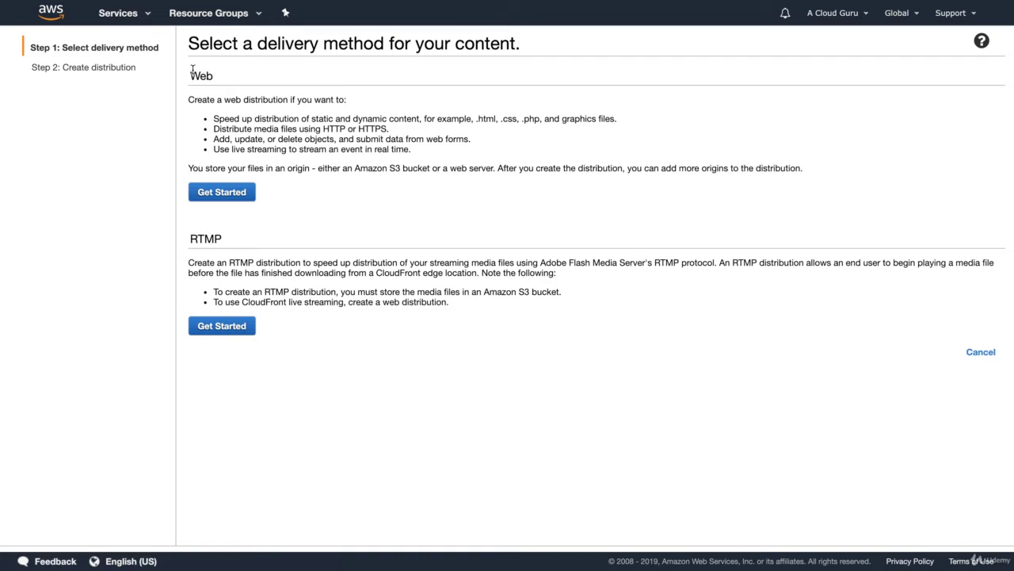
pyautogui.click(236, 192)
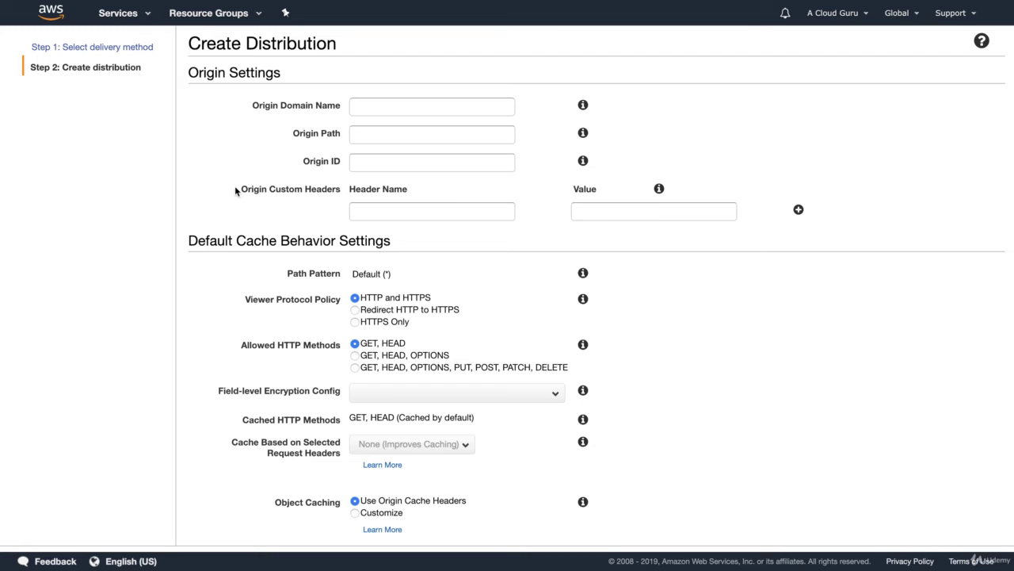
# Set the origin domain name to the acloudguru-2019 S3 bucket and consult the help for Origin Path and Restrict Bucket Access.
pyautogui.click(370, 104)
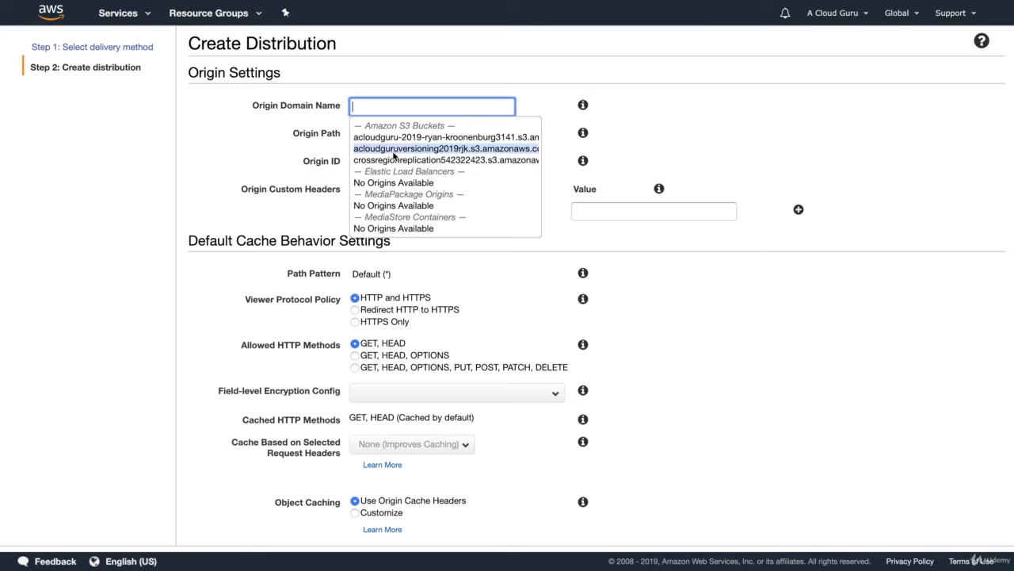
pyautogui.click(432, 137)
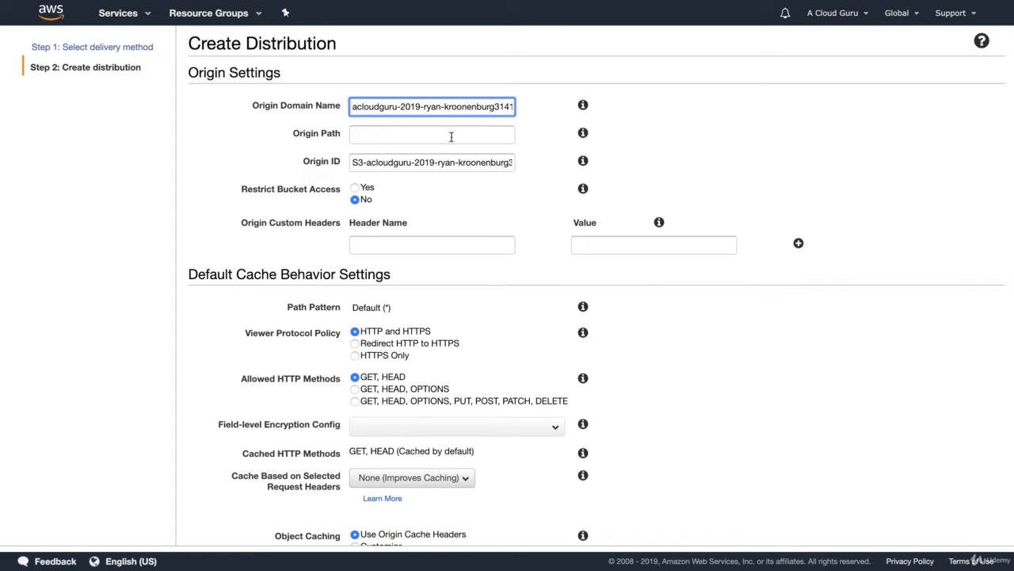
pyautogui.click(582, 133)
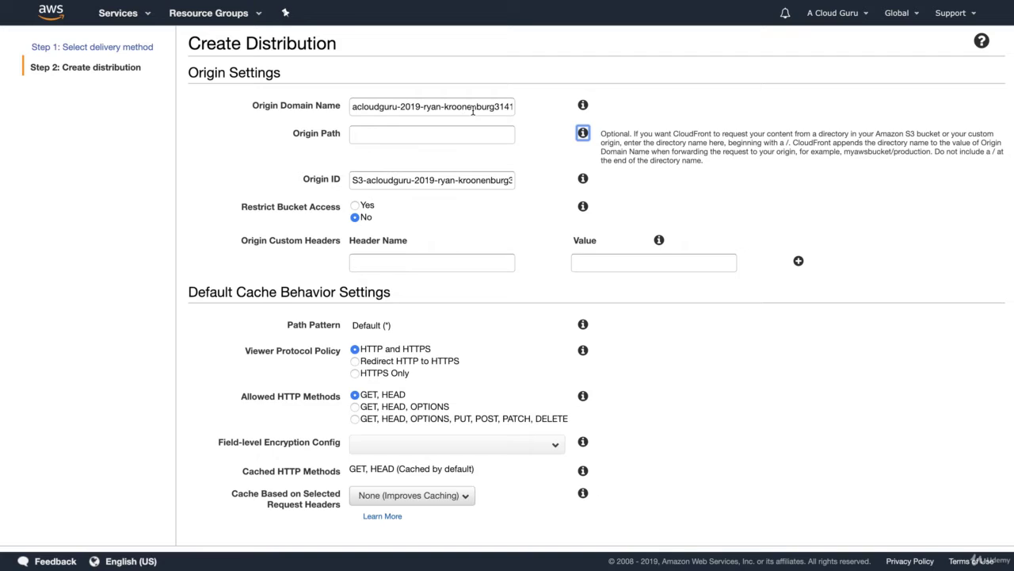
pyautogui.click(587, 133)
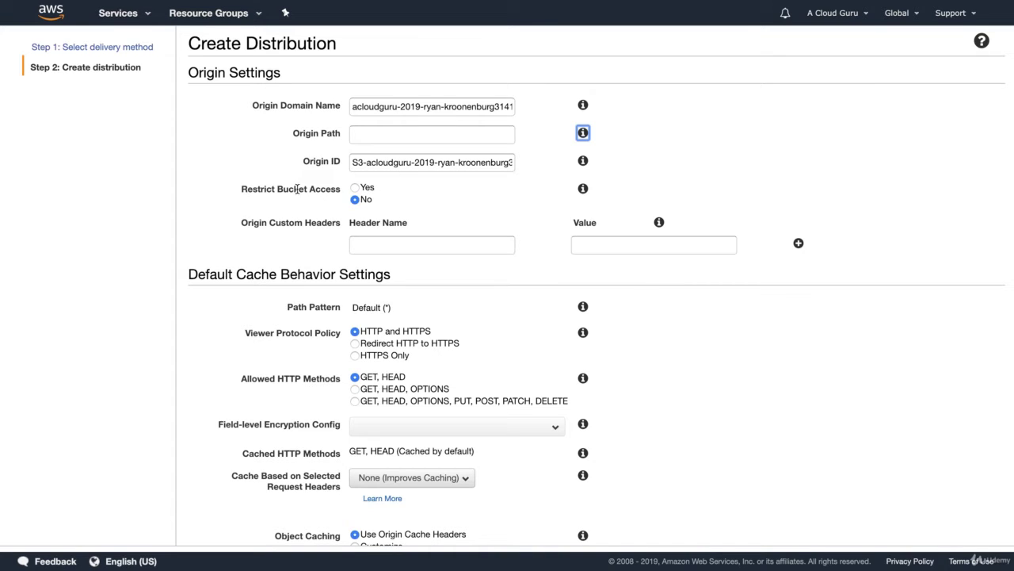
pyautogui.click(583, 189)
# Examine the default cache behavior, TTL, viewer access restriction, WAF, alternate domain name and SSL certificate settings of the distribution.
pyautogui.scroll(-1, 498, 187)
pyautogui.scroll(-3, 498, 187)
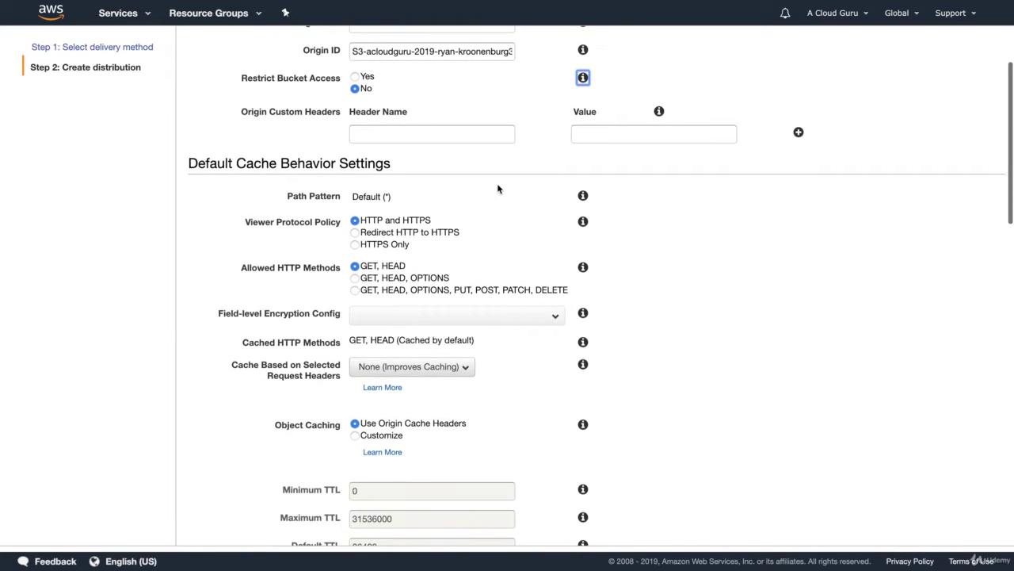
pyautogui.scroll(-5, 497, 188)
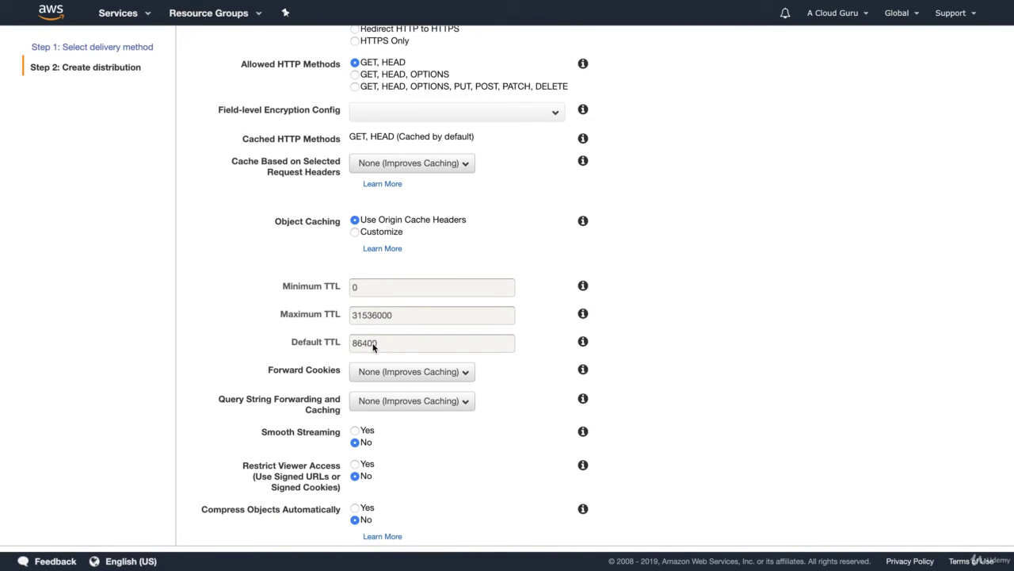
pyautogui.scroll(-4, 515, 298)
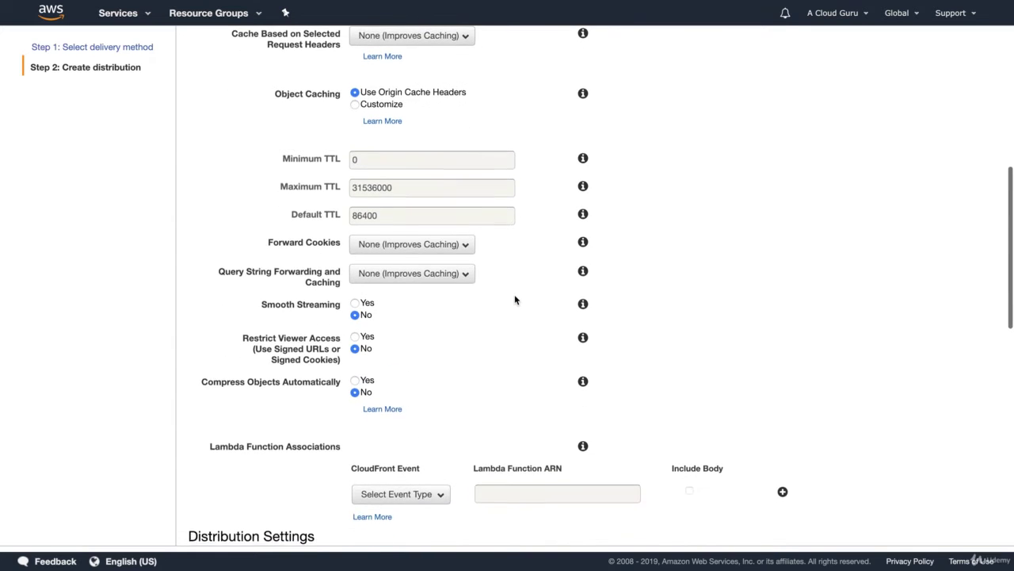
pyautogui.scroll(-2, 514, 299)
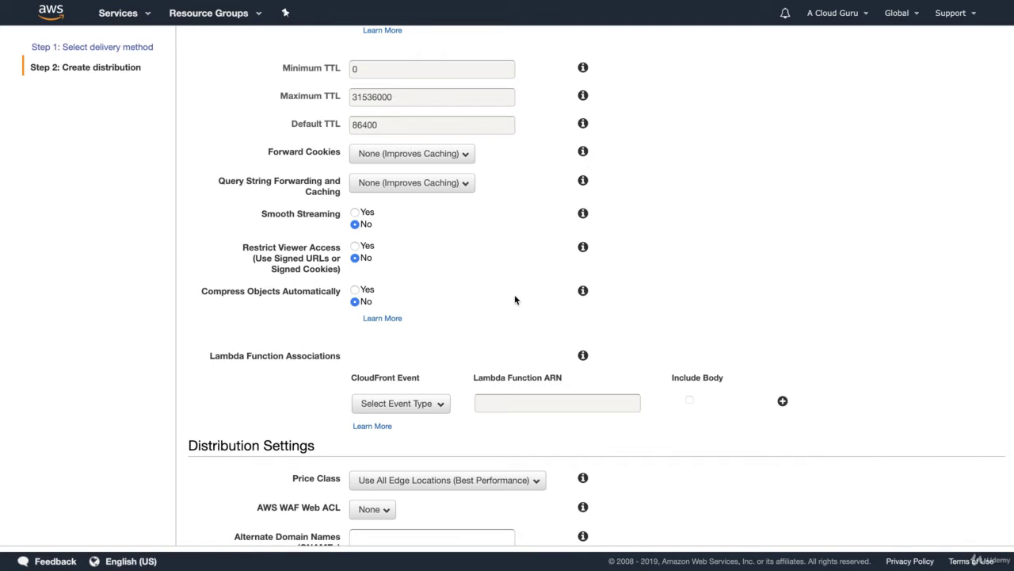
pyautogui.scroll(-1, 515, 297)
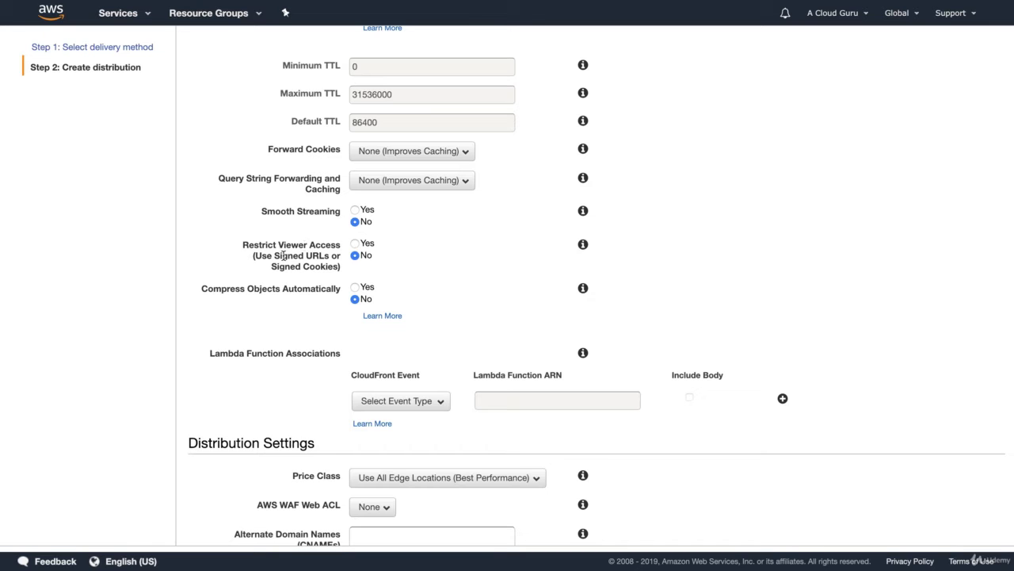
pyautogui.scroll(-3, 501, 242)
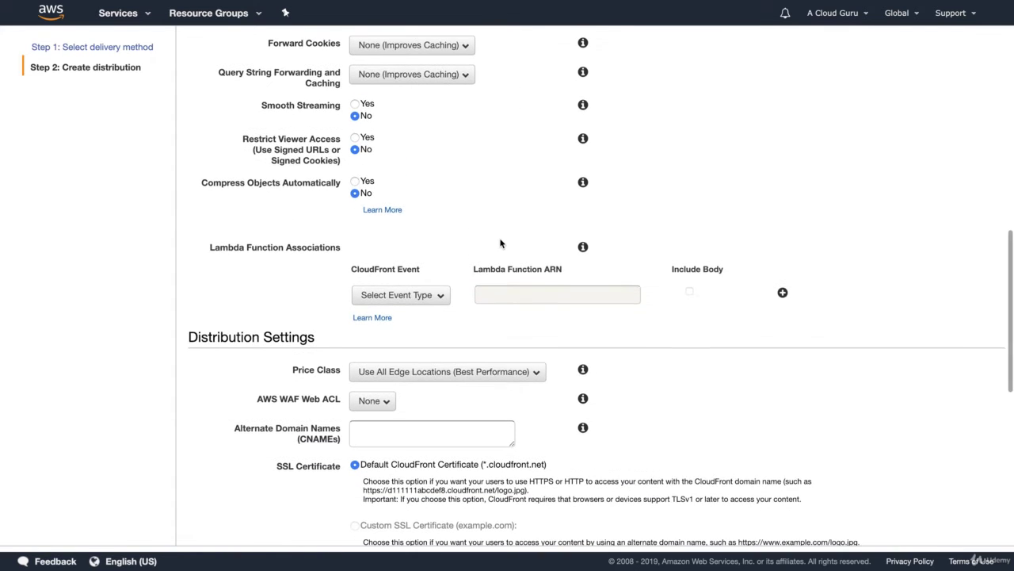
pyautogui.scroll(-2, 500, 243)
pyautogui.scroll(-4, 500, 242)
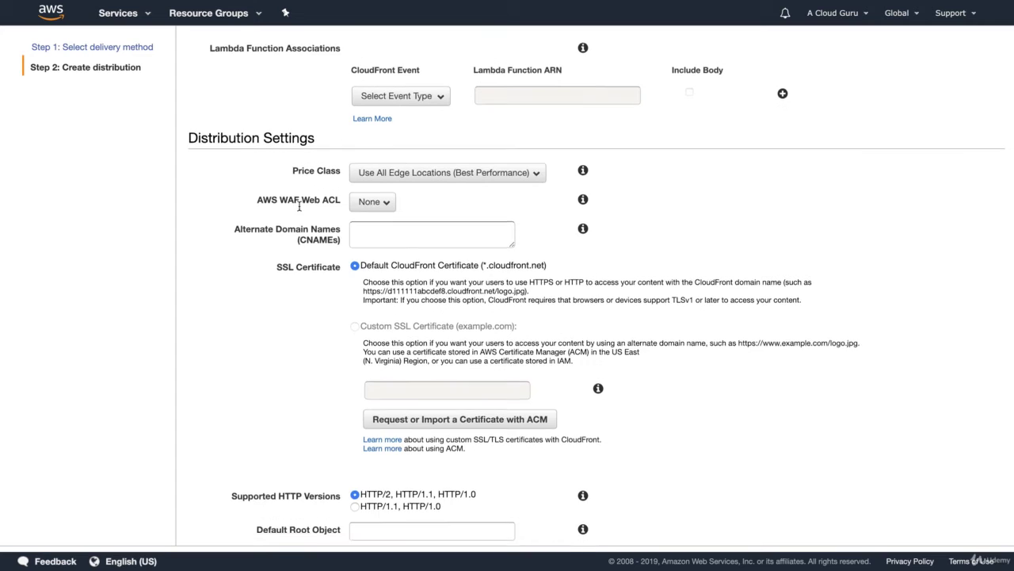
pyautogui.scroll(-1, 298, 209)
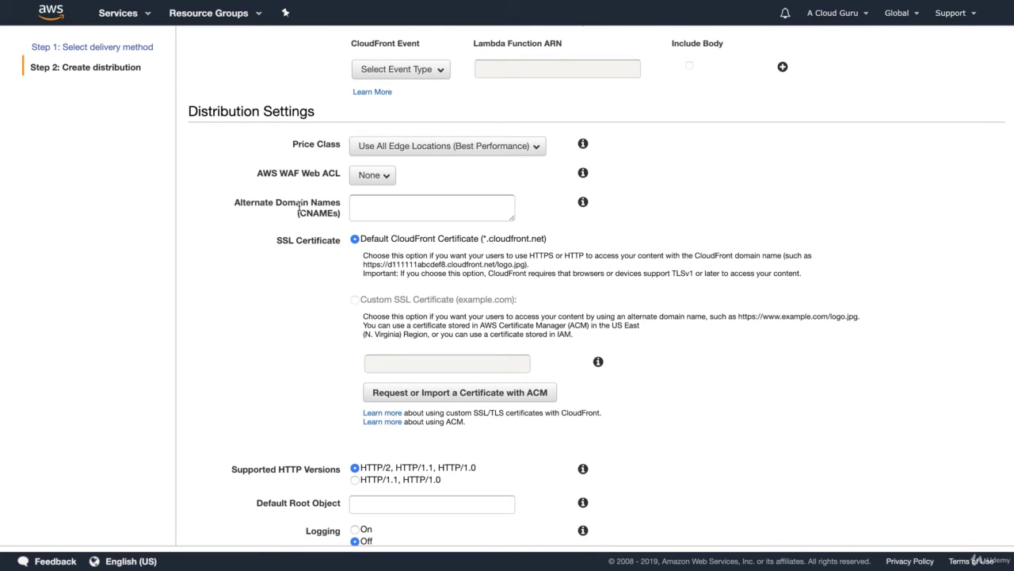
pyautogui.scroll(-1, 299, 208)
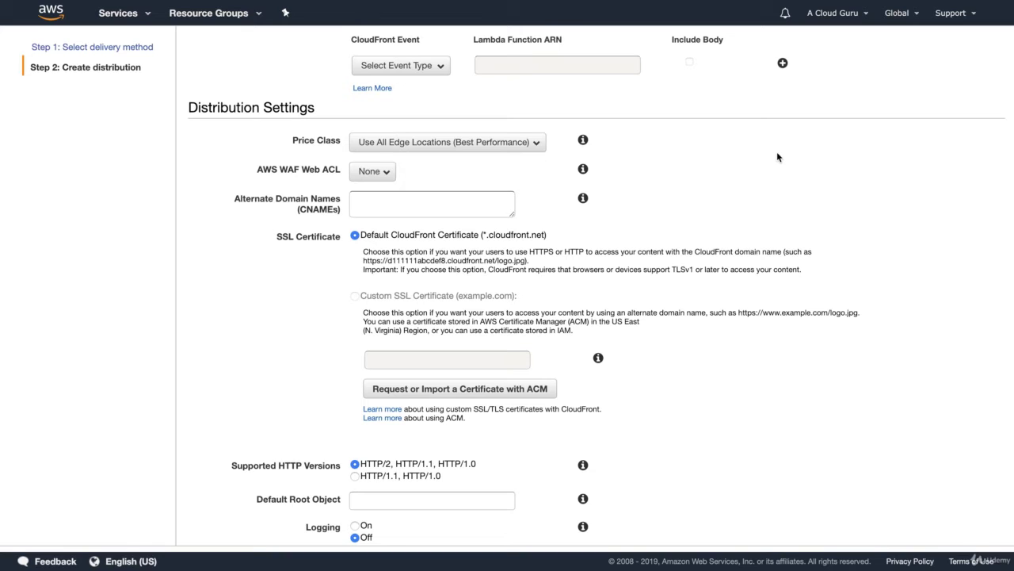
pyautogui.scroll(1, 776, 154)
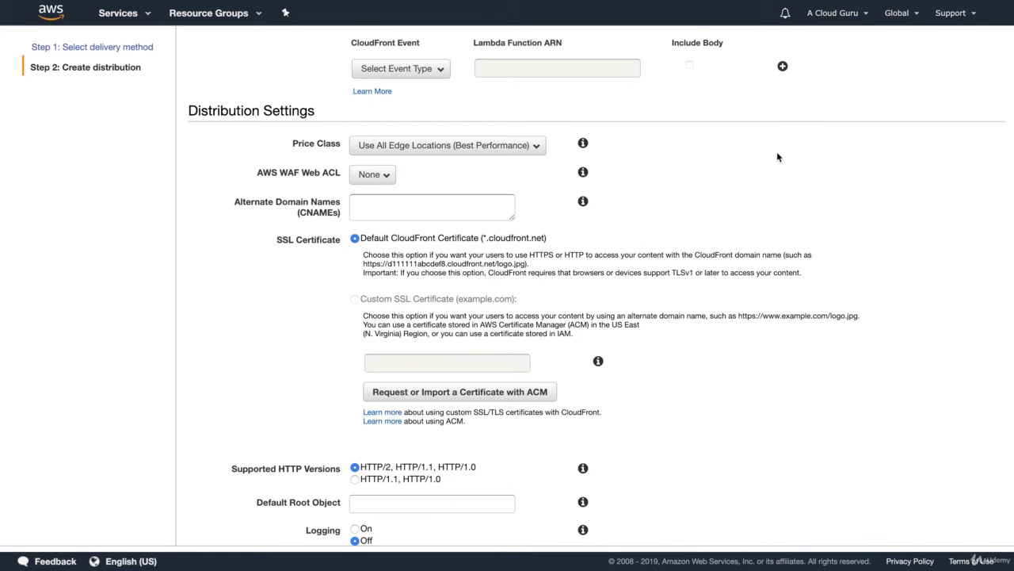
# Create the web distribution with the remaining settings left at their defaults.
pyautogui.scroll(-2, 743, 184)
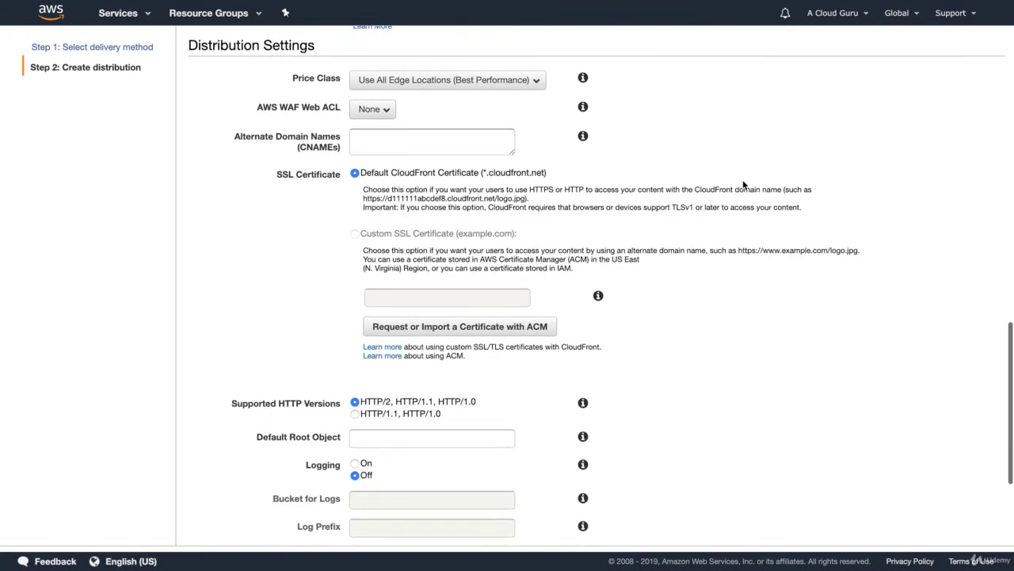
pyautogui.scroll(-5, 743, 184)
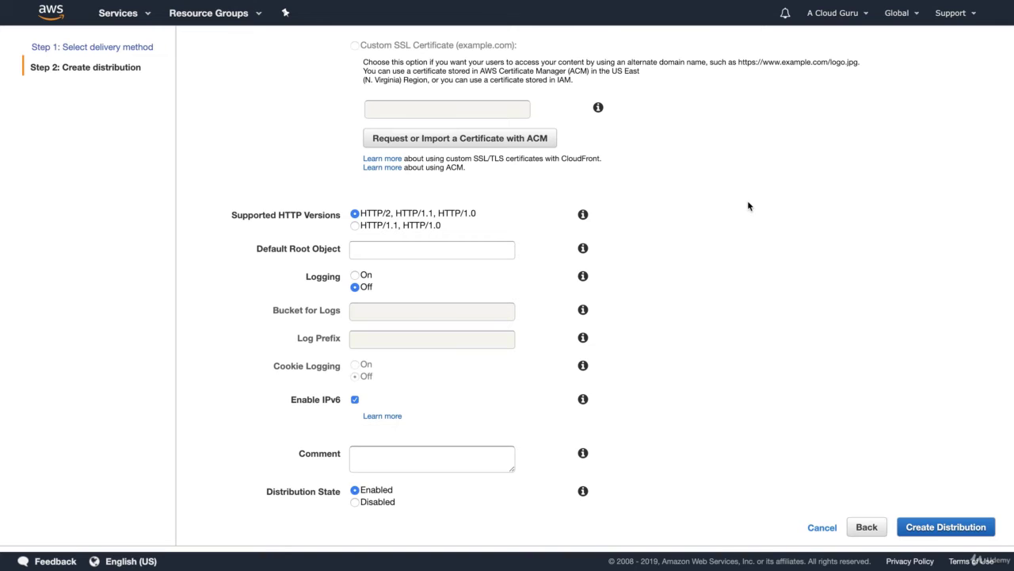
pyautogui.click(932, 528)
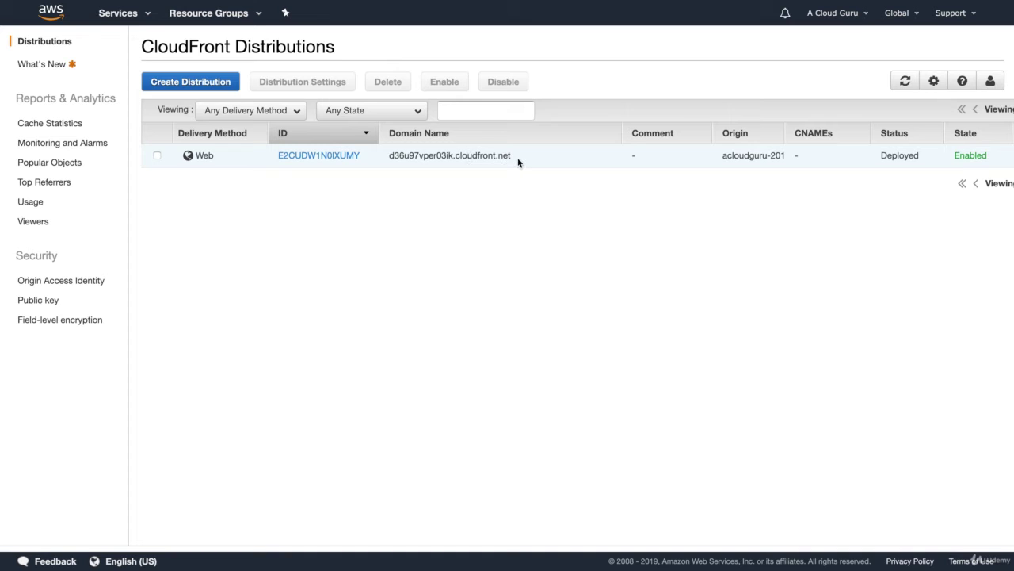
# Copy the domain name of the new CloudFront distribution.
pyautogui.moveTo(514, 158); pyautogui.dragTo(375, 162)
pyautogui.click(418, 157)
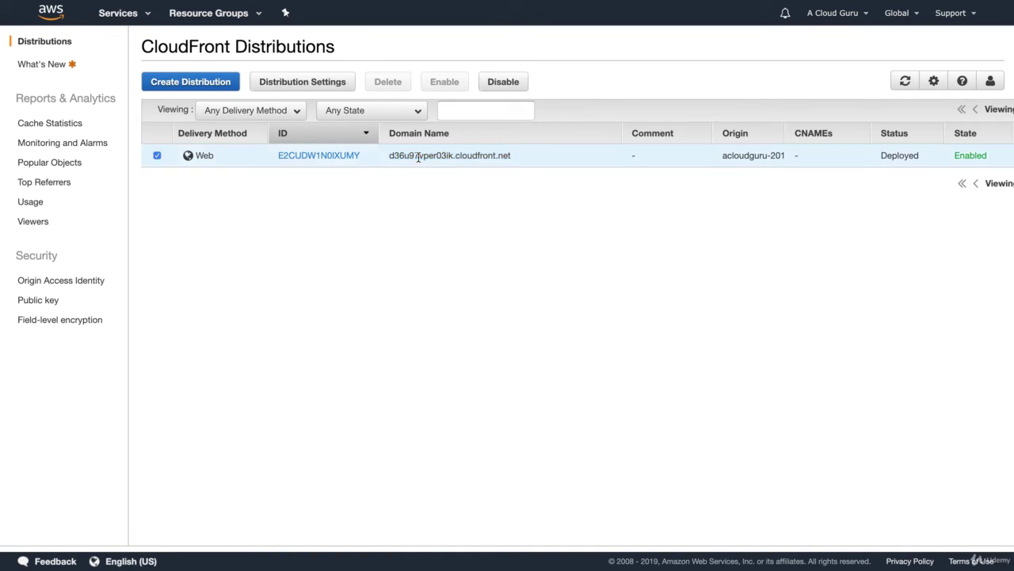
pyautogui.tripleClick(417, 157)
pyautogui.rightClick(487, 156)
pyautogui.click(519, 185)
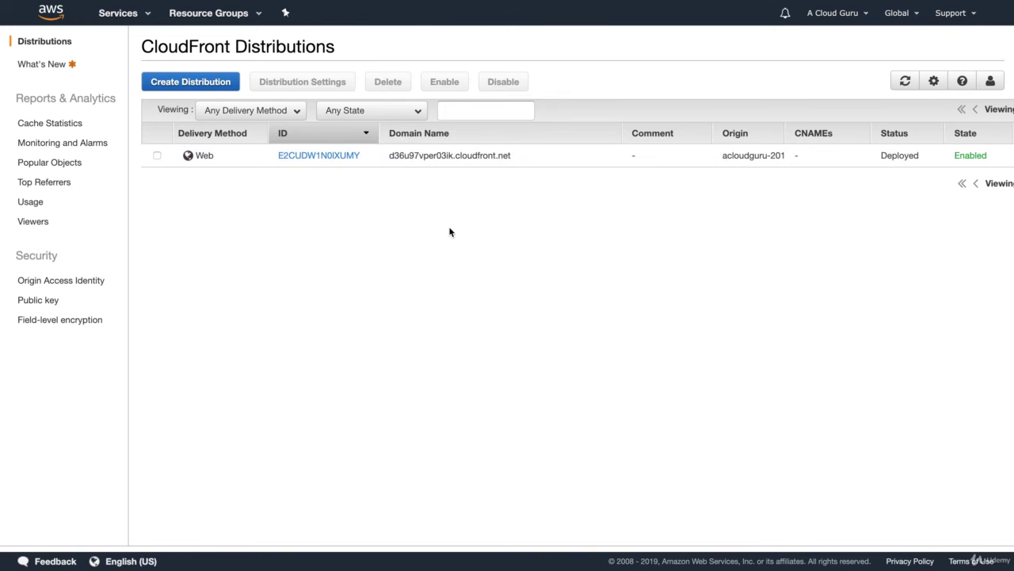
# Return to S3 and open the acloudguru-2019 bucket to check the image file names.
pyautogui.click(125, 13)
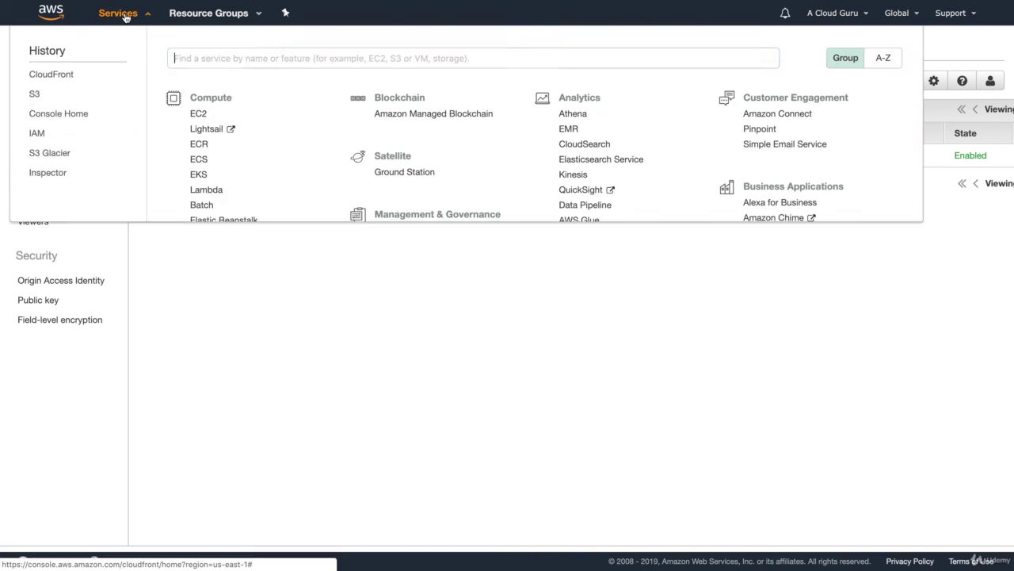
pyautogui.click(195, 279)
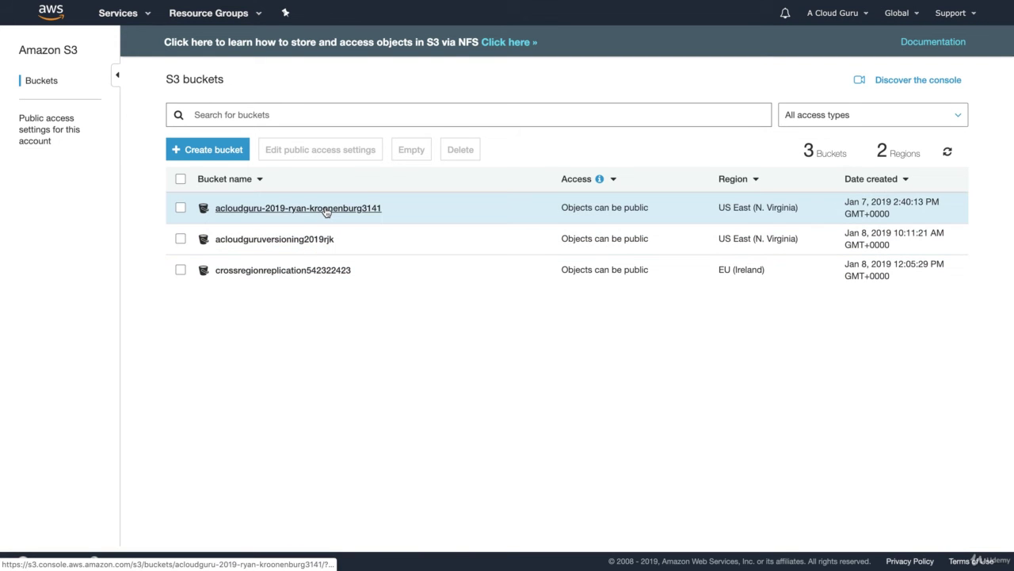
pyautogui.click(326, 209)
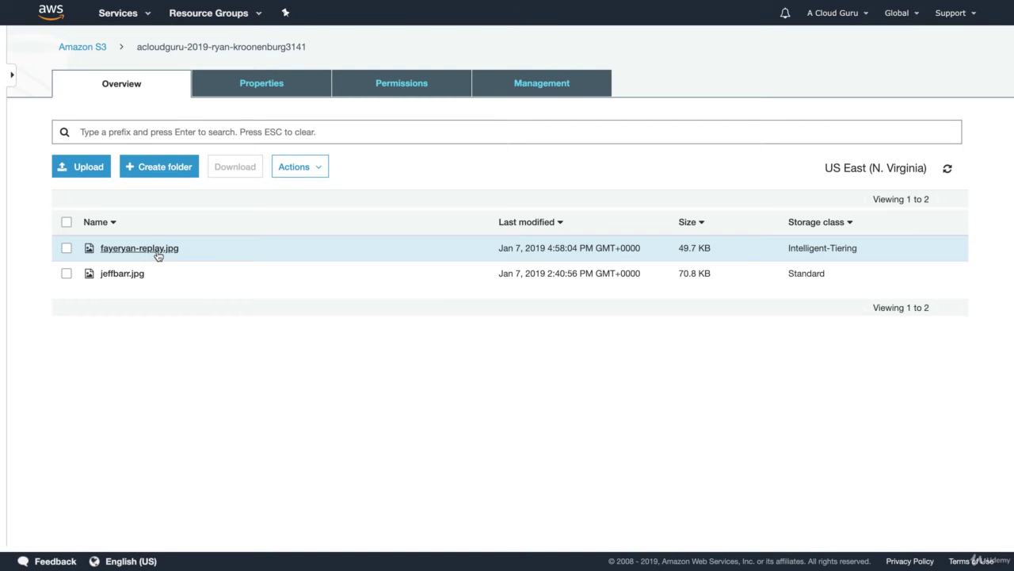
# Browse to d36u97vper03ik.cloudfront.net/fayeryan-replay.jpg in a new browser tab.
pyautogui.click(291, 30)
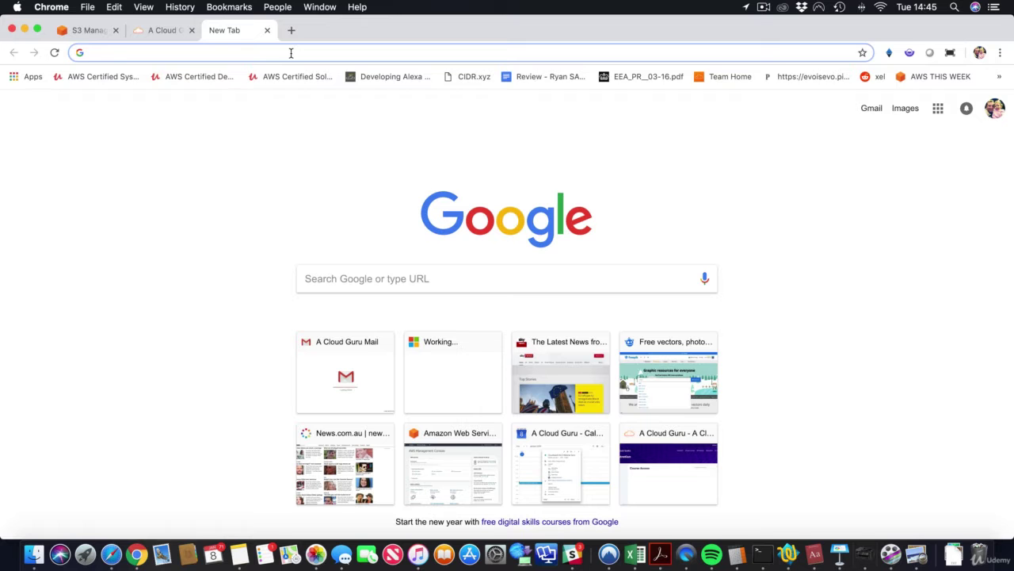
pyautogui.press('super+v')
pyautogui.write('/')
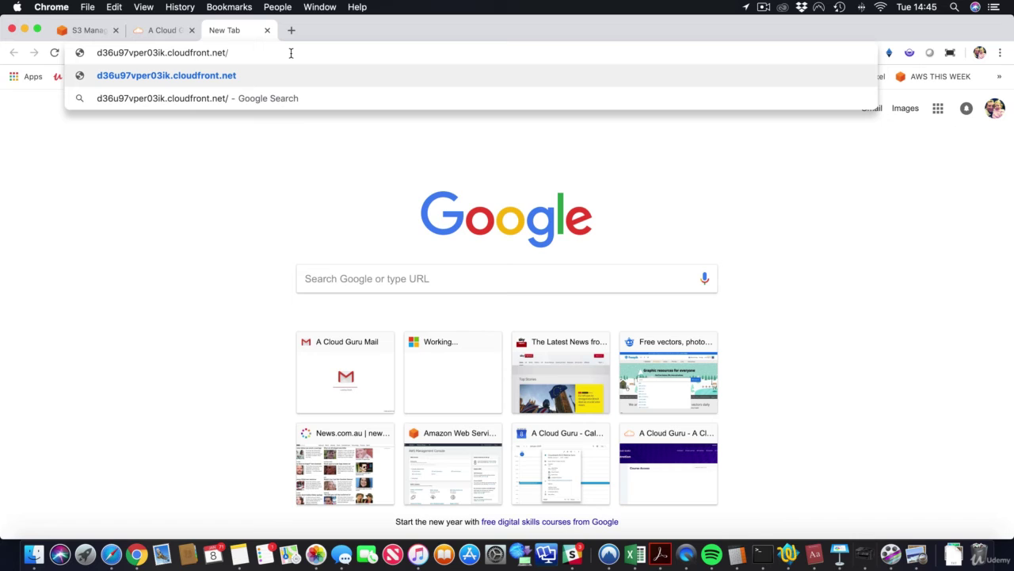
pyautogui.write('fayerya')
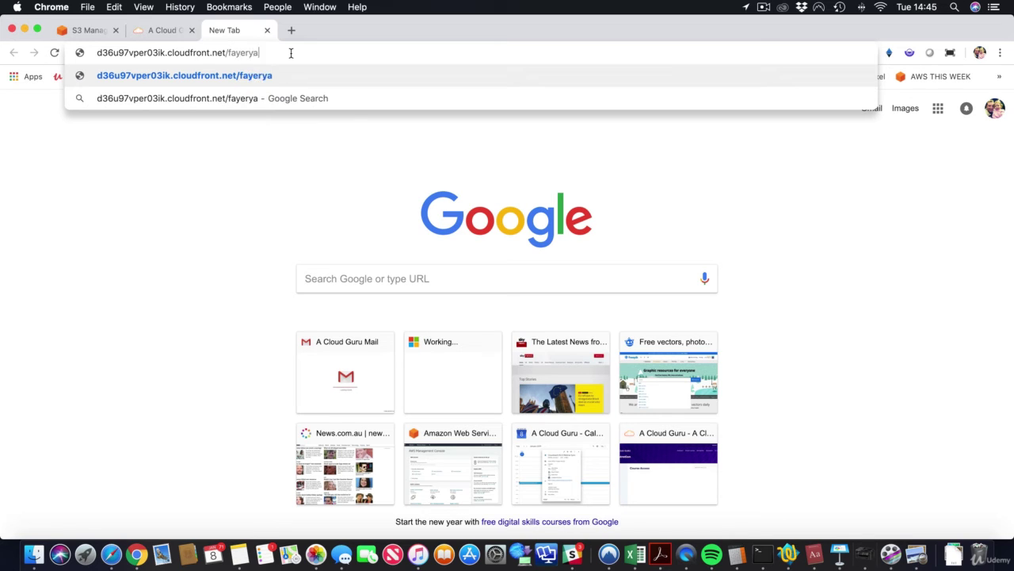
pyautogui.write('n-replay.jpg')
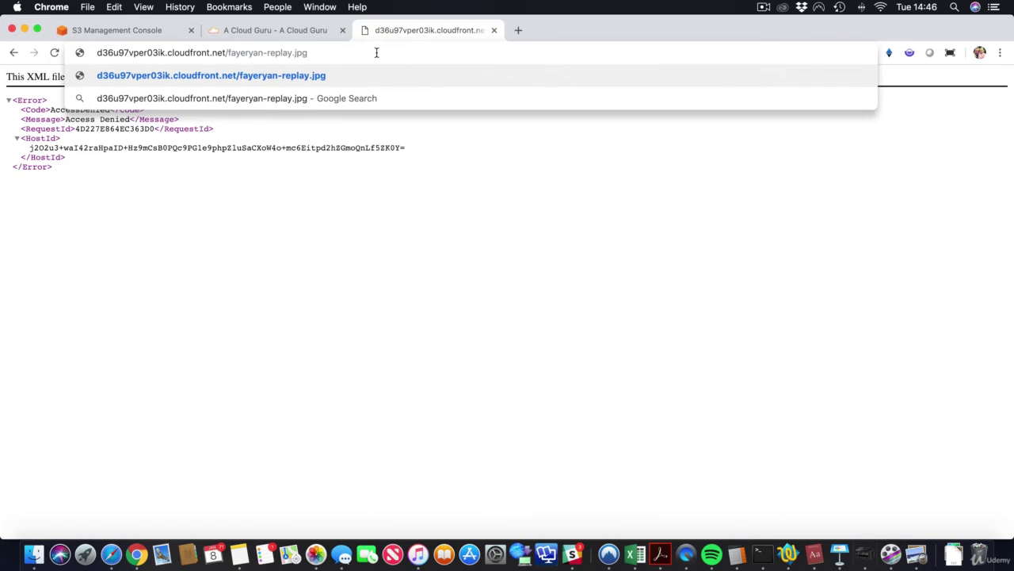
# Reload fayeryan-replay.jpg through the CloudFront domain name and return to the list of CloudFront distributions in the AWS console.
pyautogui.press('Return')
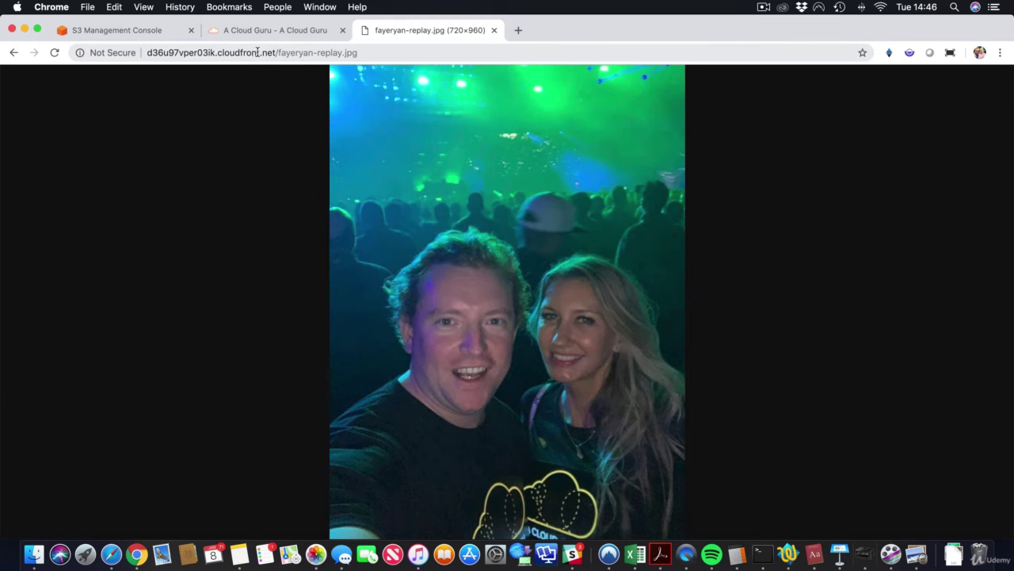
pyautogui.click(142, 32)
pyautogui.click(131, 16)
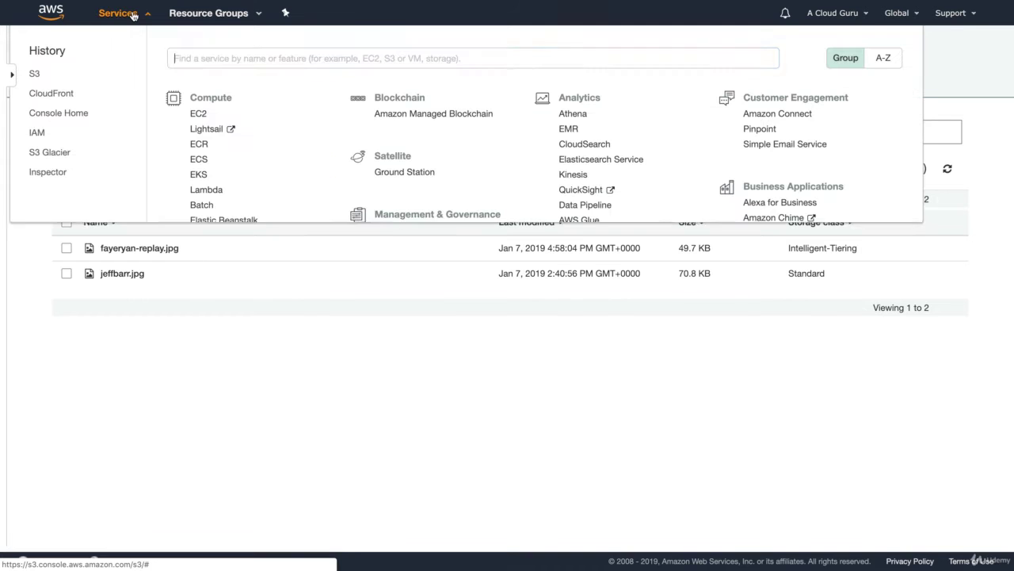
pyautogui.scroll(-10, 238, 293)
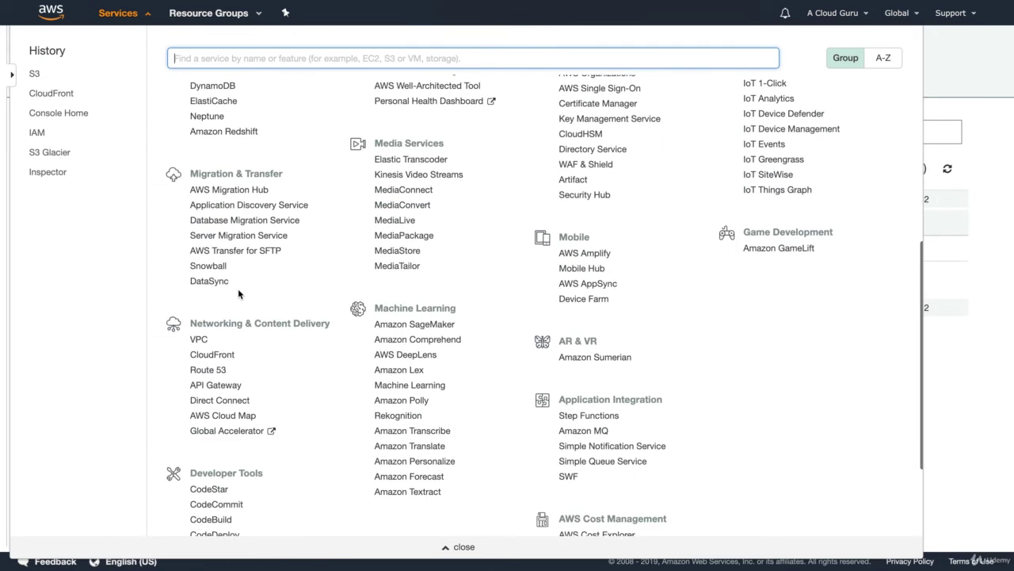
pyautogui.scroll(3, 238, 293)
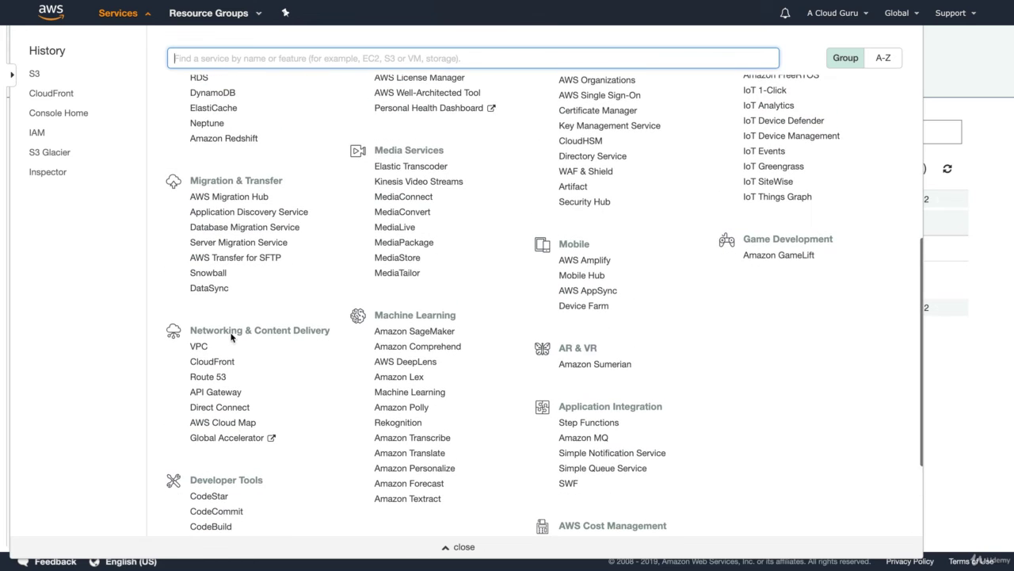
pyautogui.click(222, 363)
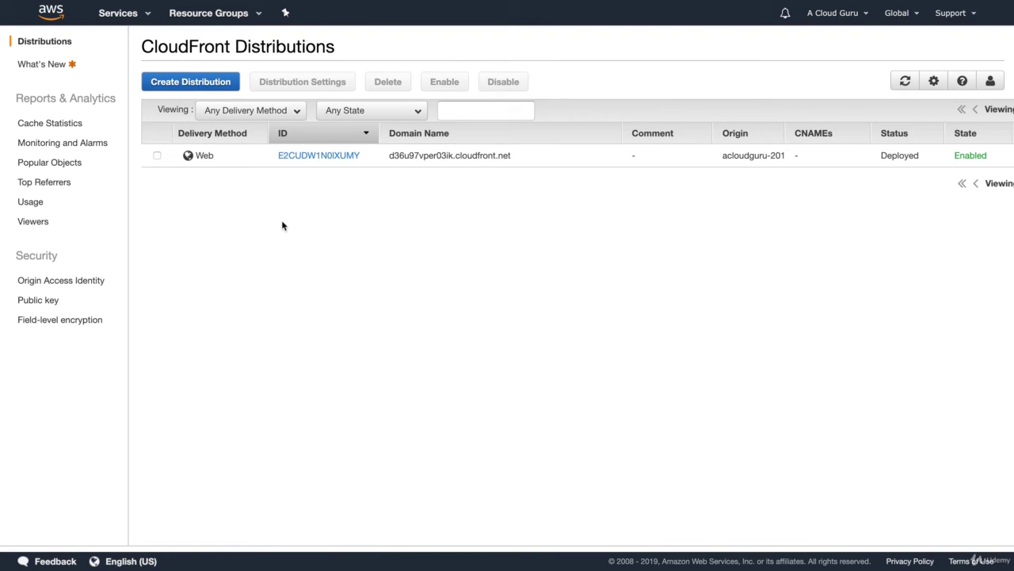
# Open the invalidations in the settings of the web distribution that serves the acloudguru-2019 bucket.
pyautogui.click(158, 156)
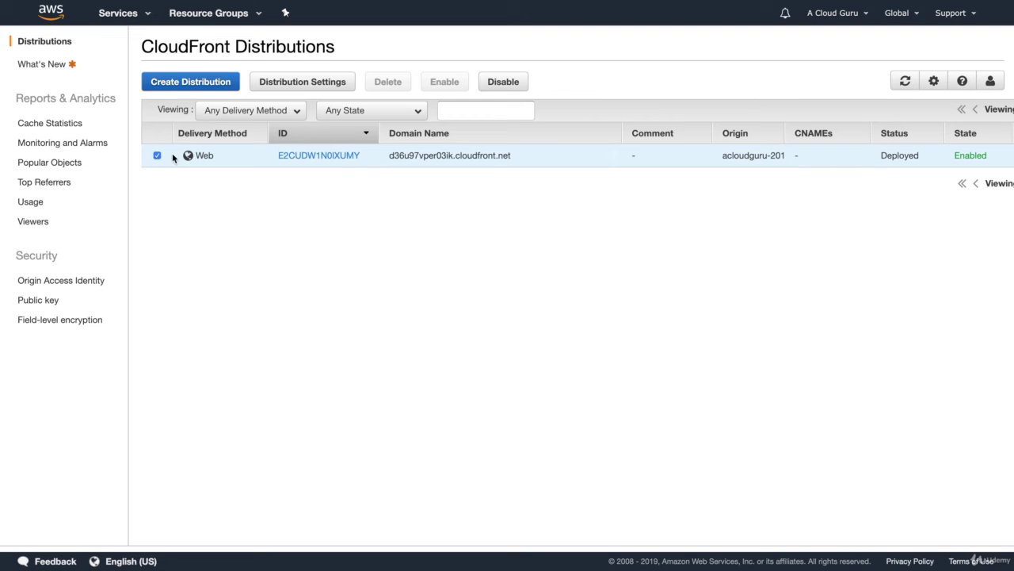
pyautogui.click(297, 84)
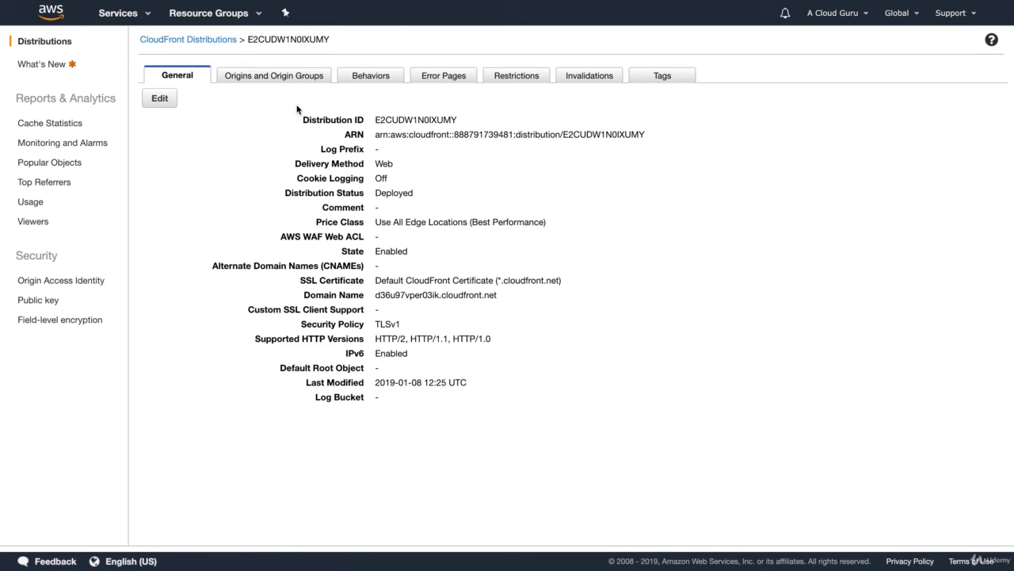
pyautogui.click(586, 79)
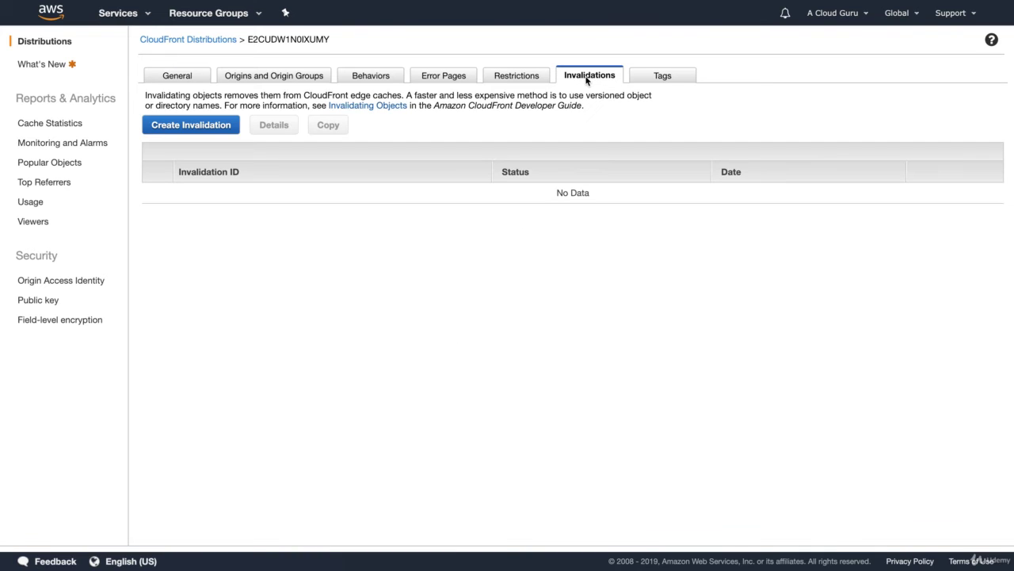
# Draft an invalidation covering every object with the path /* and cancel it without submitting.
pyautogui.click(188, 128)
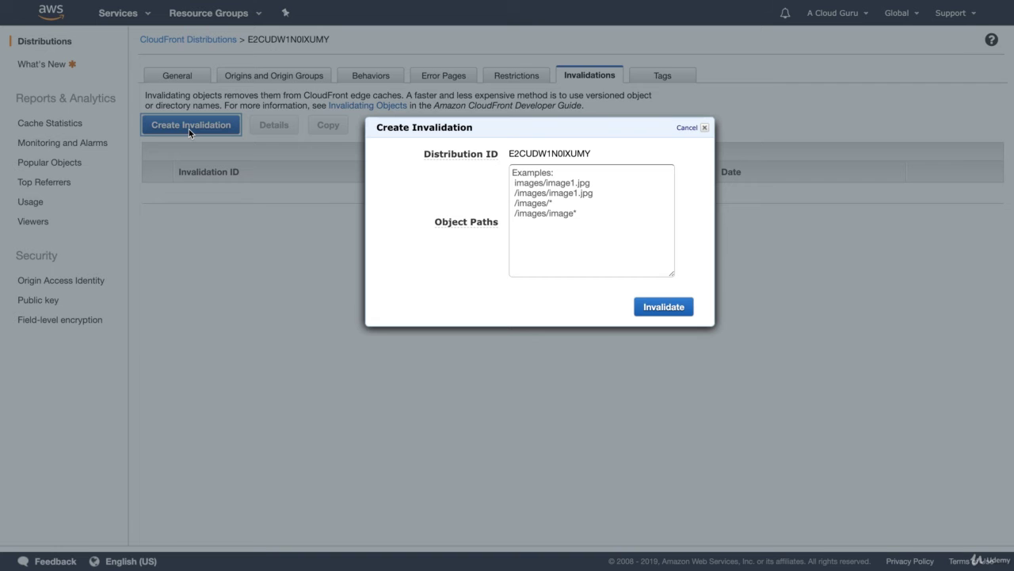
pyautogui.click(538, 171)
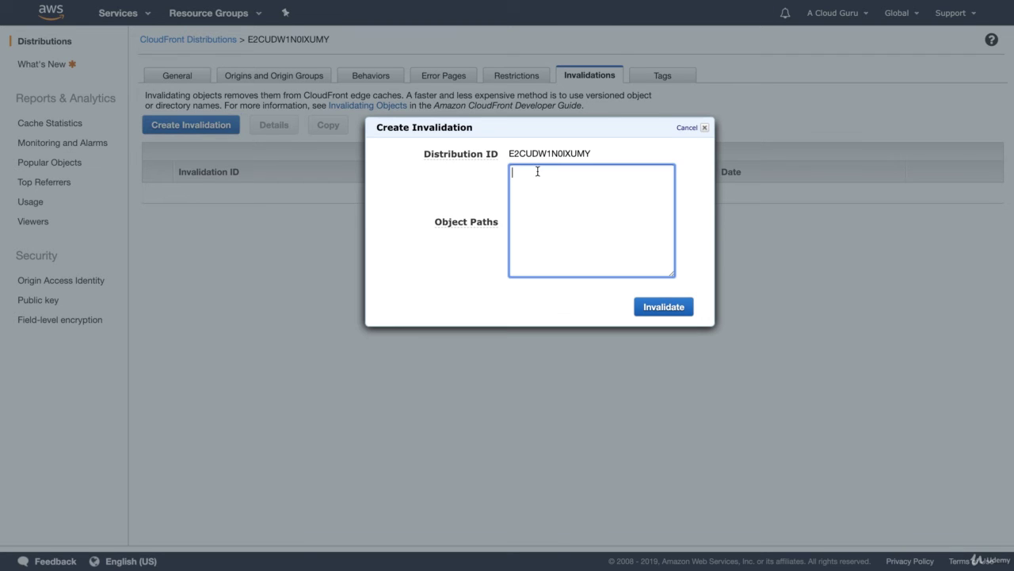
pyautogui.write('/*')
pyautogui.click(704, 131)
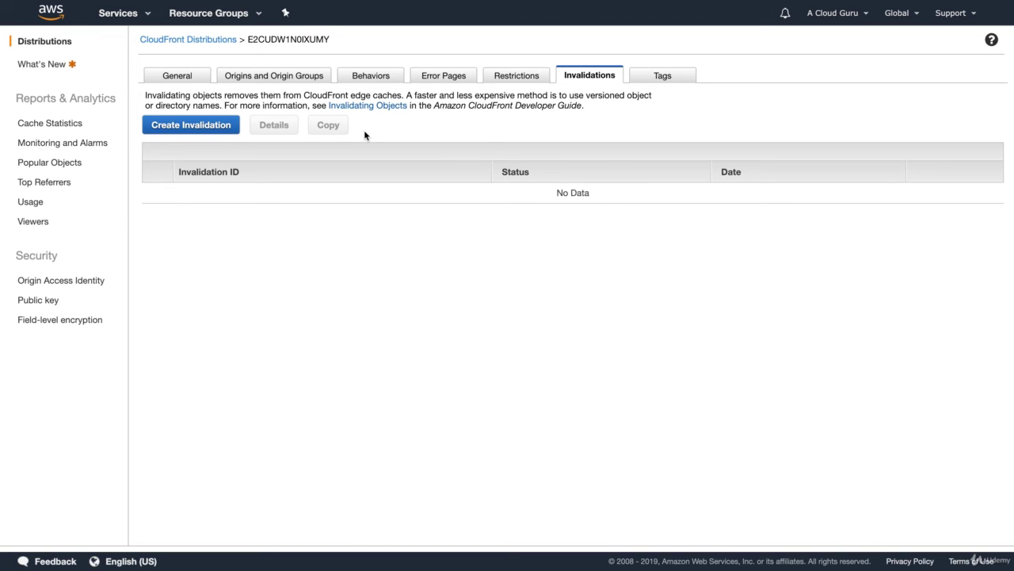
# Return to the distributions list and disable the acloudguru-2019 web distribution.
pyautogui.click(59, 44)
pyautogui.click(157, 155)
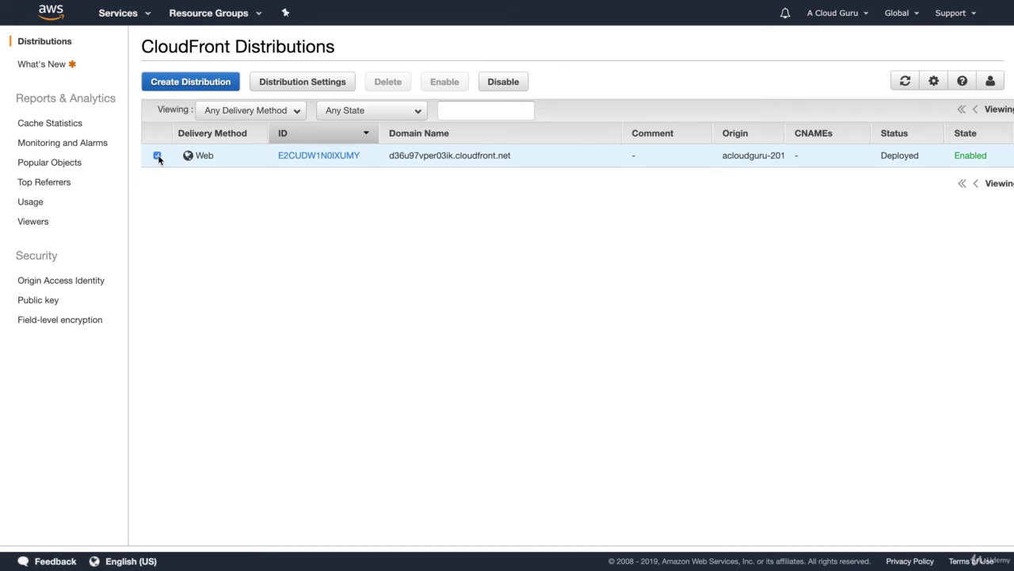
pyautogui.click(512, 89)
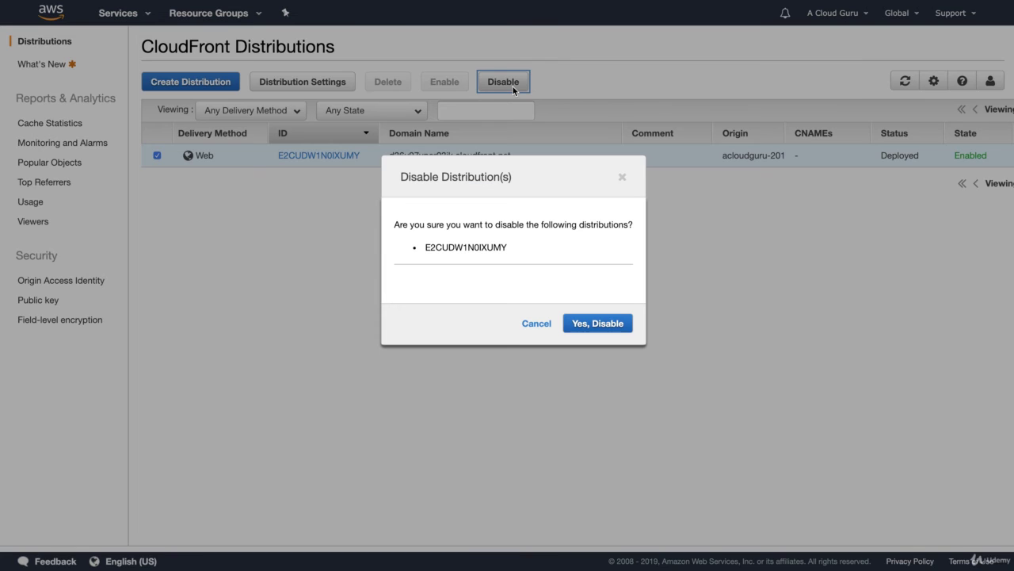
pyautogui.click(586, 324)
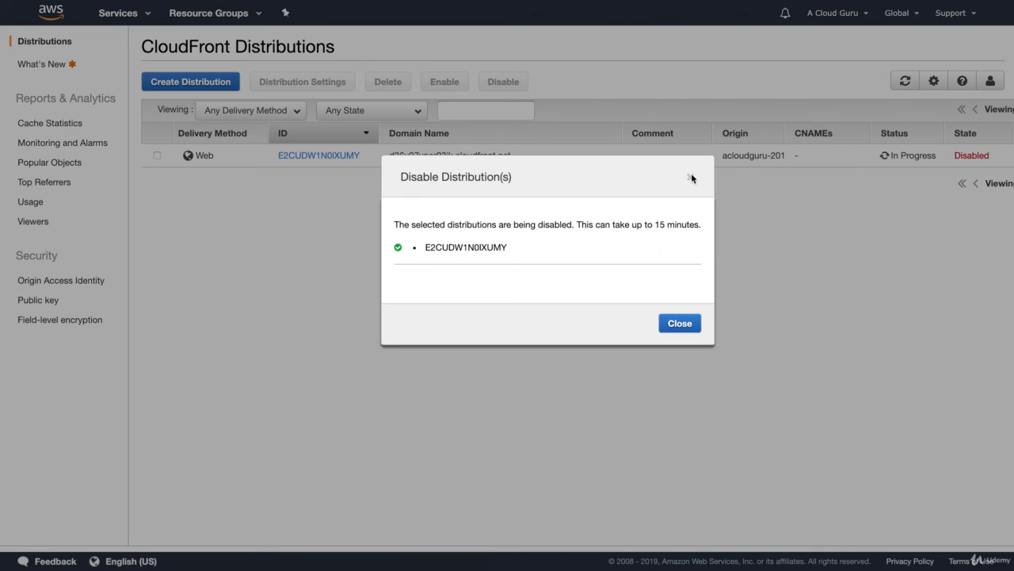
pyautogui.click(678, 324)
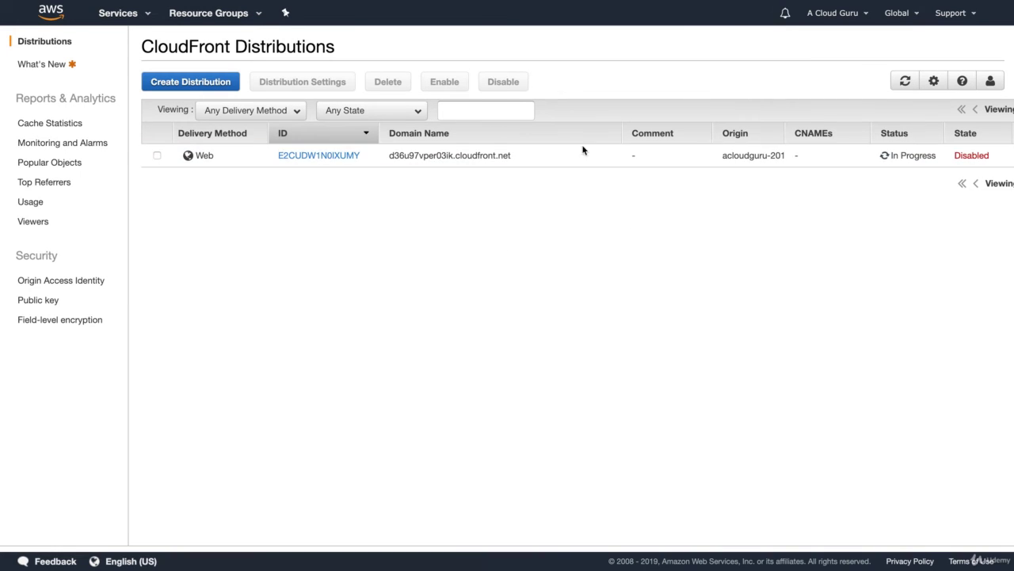
pyautogui.click(157, 156)
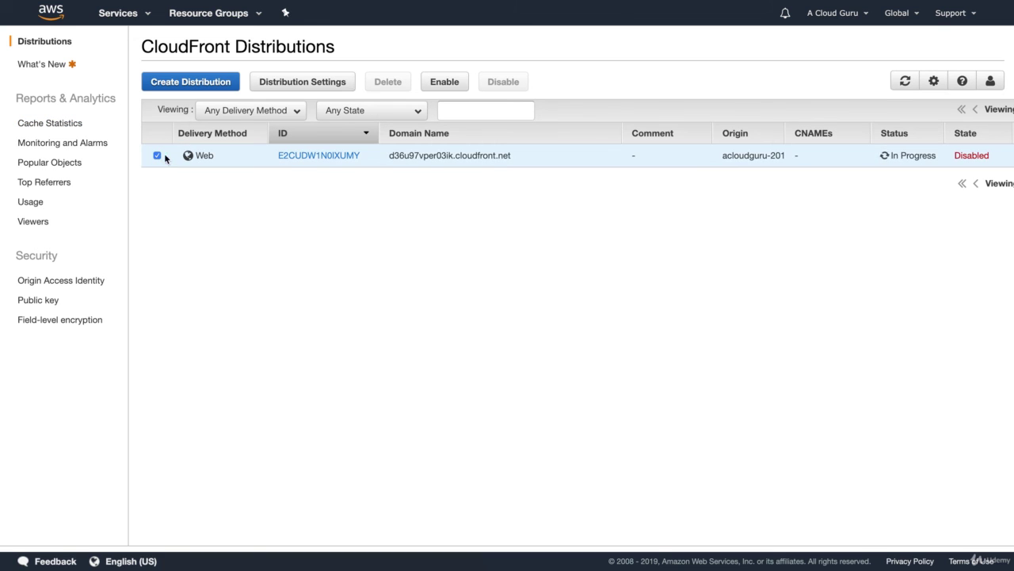
pyautogui.click(158, 156)
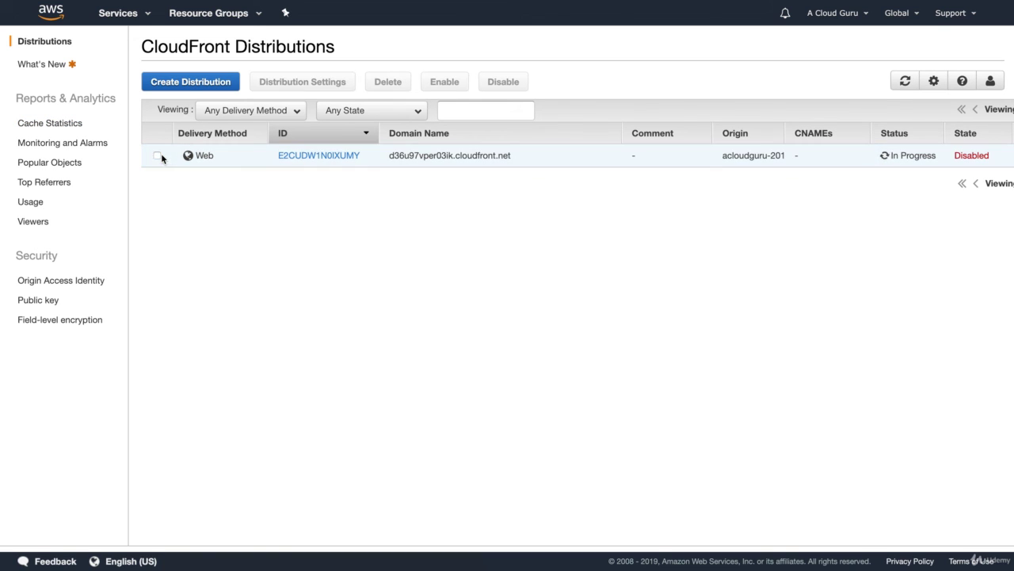